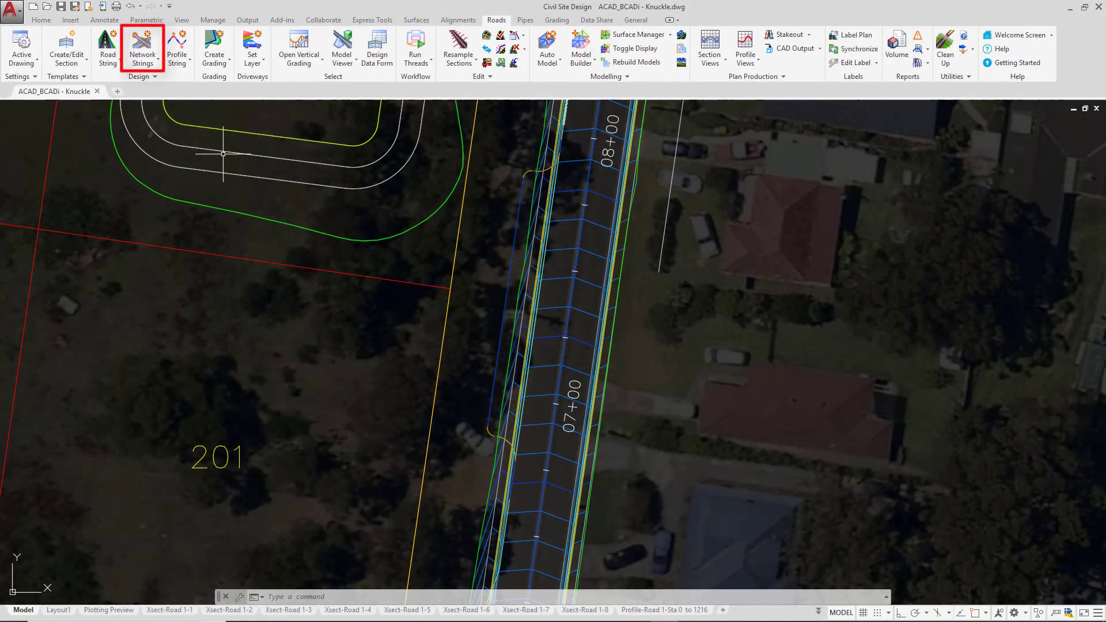
# Step: Launch the Knuckle tool from Network Strings and start a new knuckle instead of editing one
pyautogui.click(142, 60)
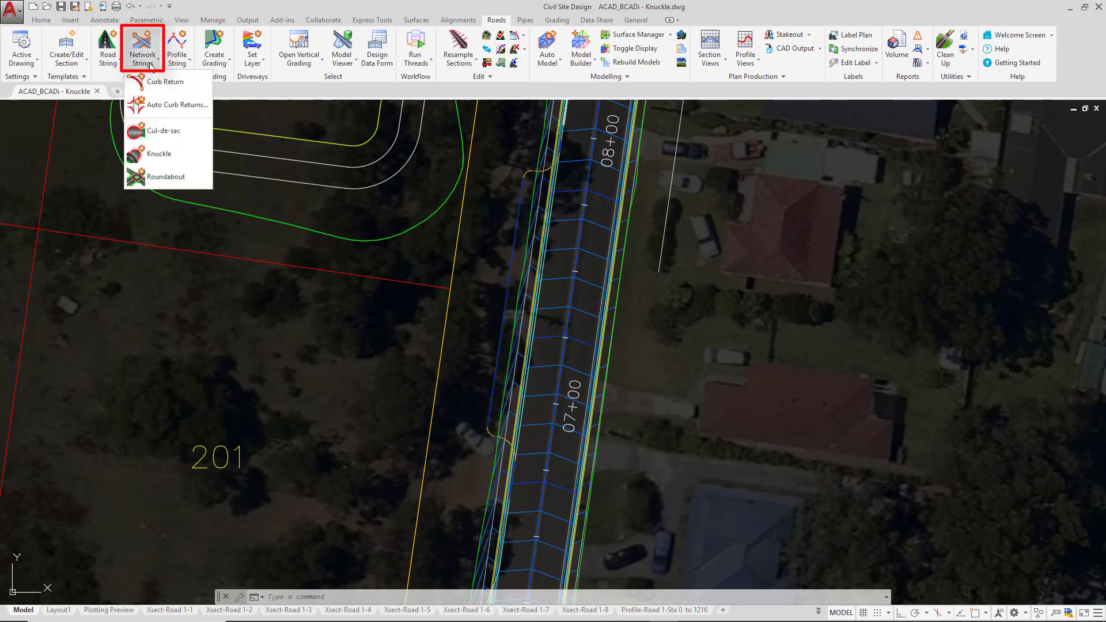
pyautogui.click(176, 153)
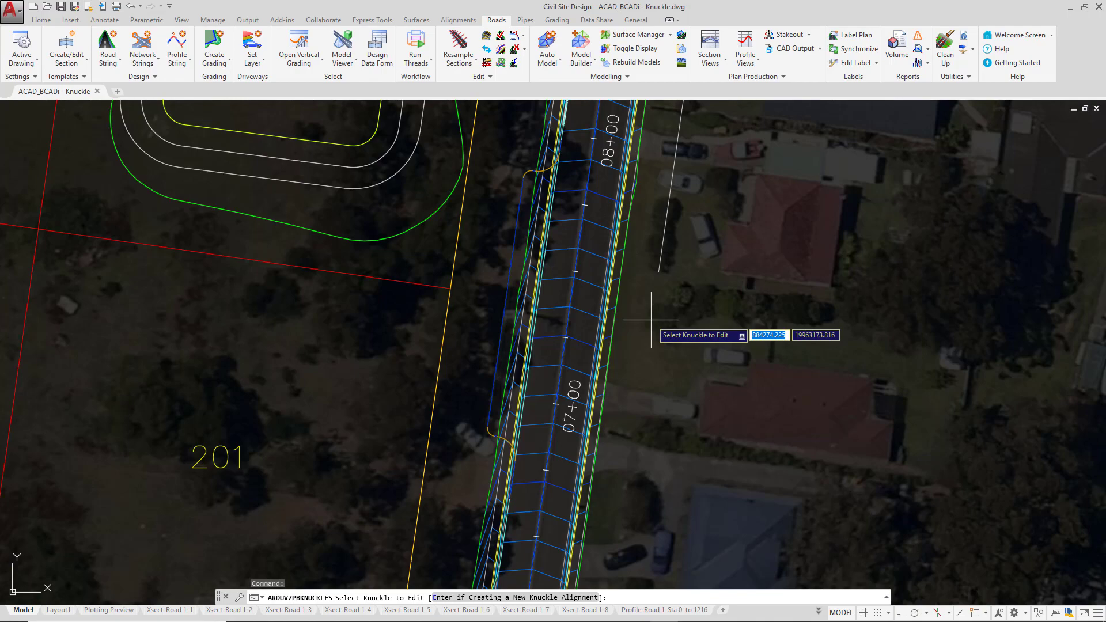
pyautogui.press('Return')
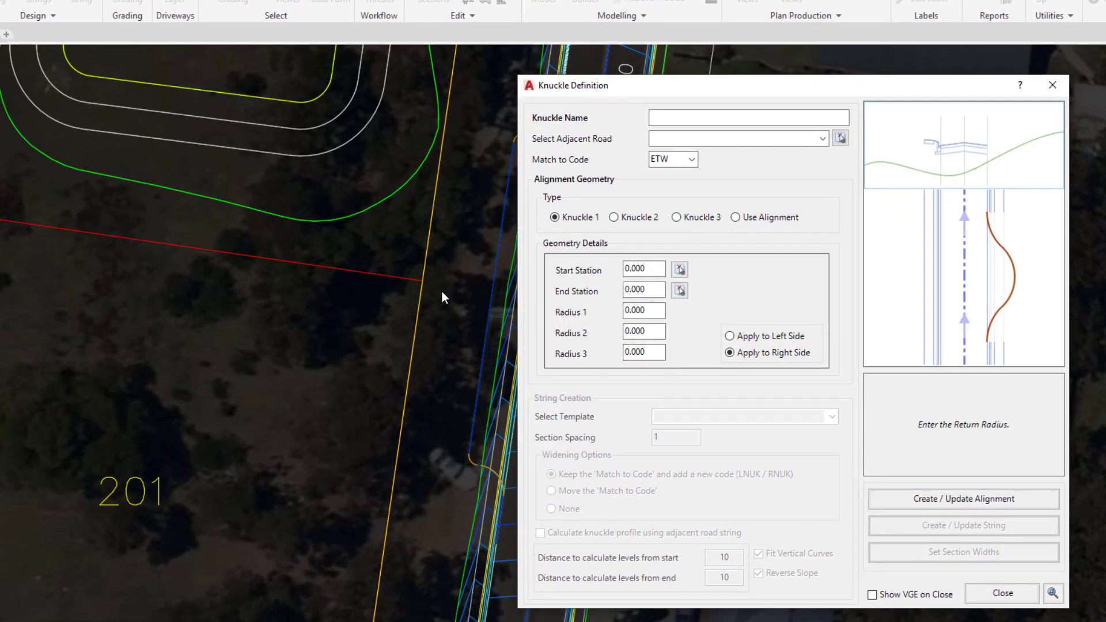
# Step: Check the road in the drawing, then name the knuckle 'Existing Road - Bay'
pyautogui.click(1052, 595)
pyautogui.moveTo(720, 271)
pyautogui.mouseDown(button='middle')
pyautogui.moveTo(605, 282)
pyautogui.moveTo(553, 305)
pyautogui.mouseUp(button='middle')
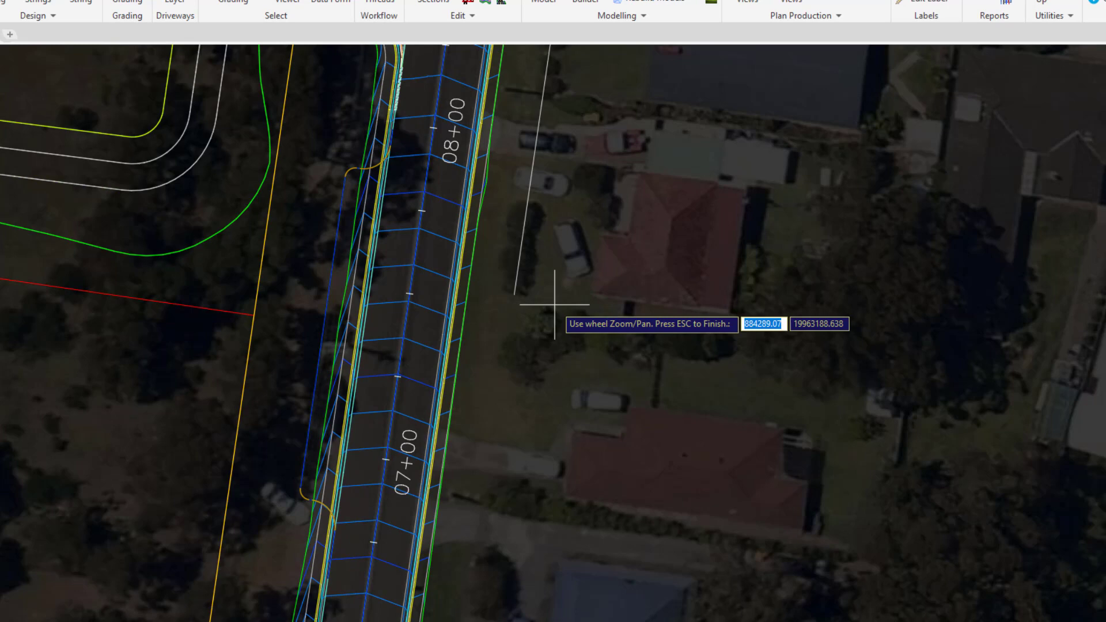
pyautogui.press('Escape')
pyautogui.click(691, 117)
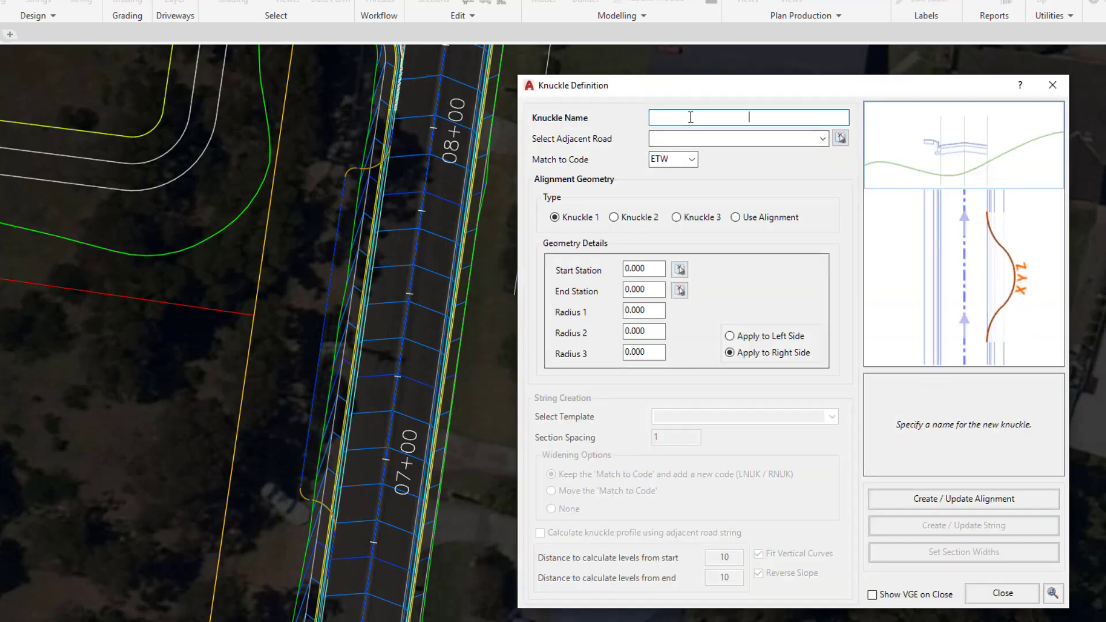
pyautogui.write('Existing Road - Bay')
# Step: Select Existing Road as the adjacent road, keeping ETW as the match code
pyautogui.click(821, 139)
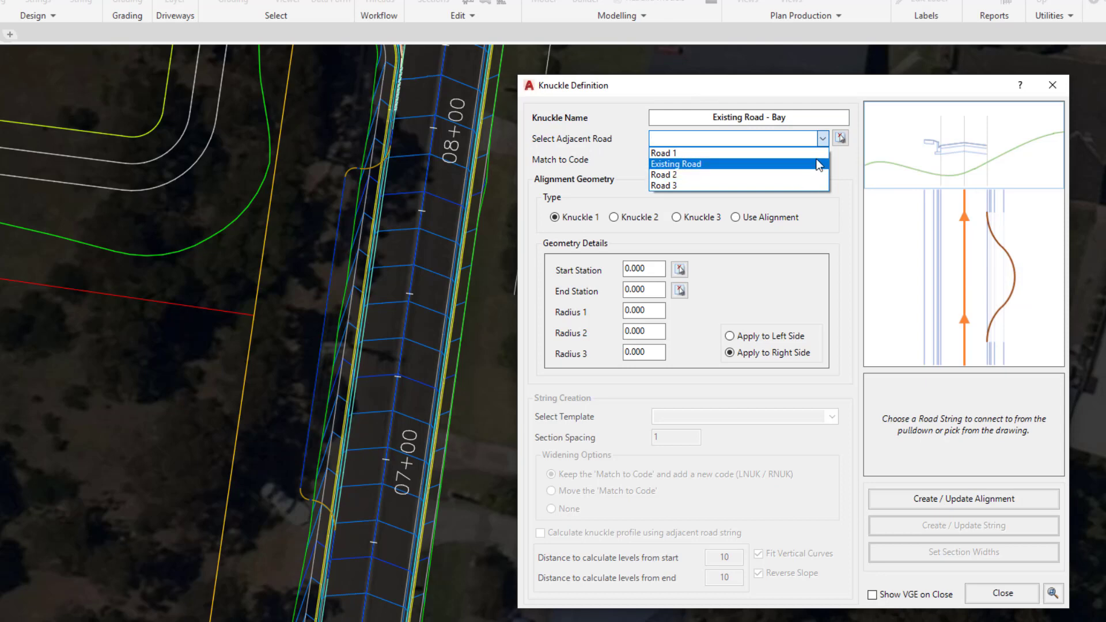
pyautogui.click(755, 165)
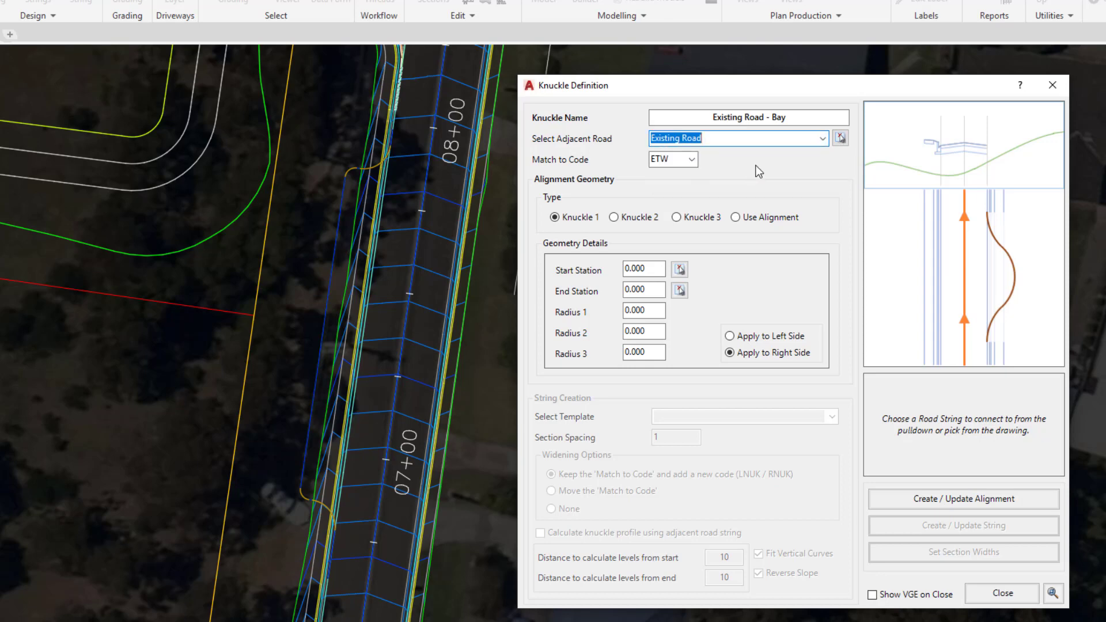
pyautogui.moveTo(594, 166)
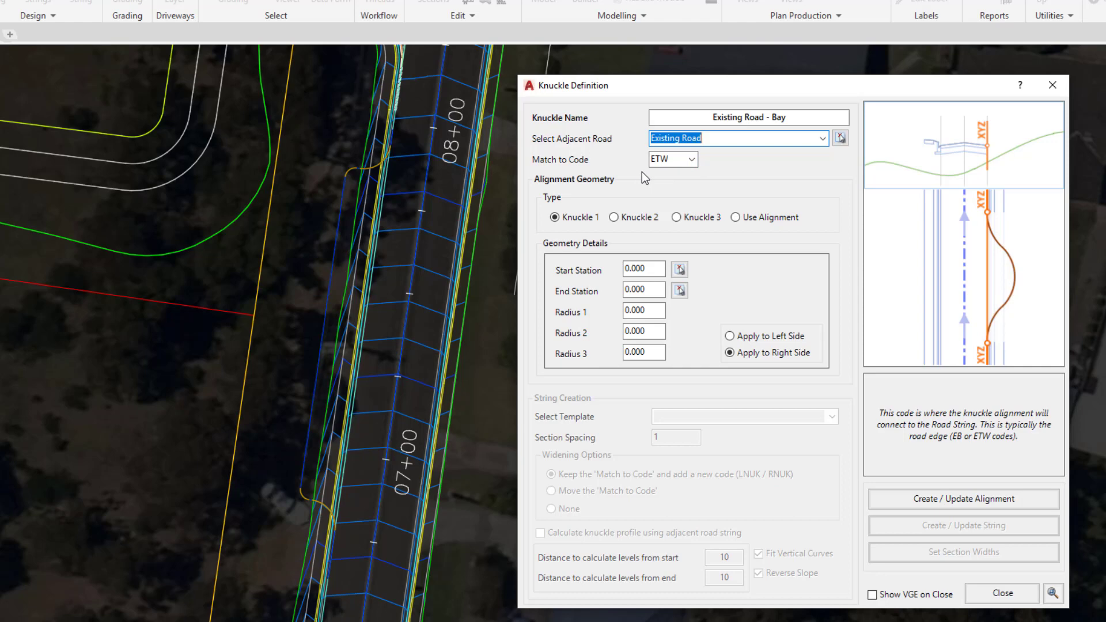
# Step: Set the knuckle type to Use Alignment with the 'Existing Road - Bay' alignment
pyautogui.click(642, 219)
pyautogui.click(698, 218)
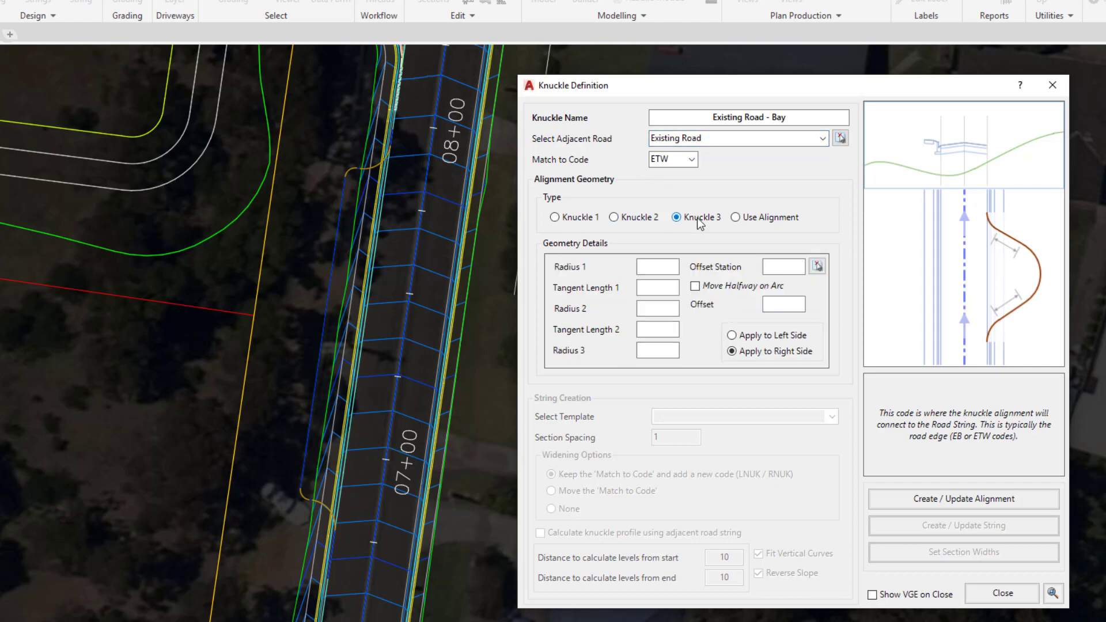
pyautogui.click(746, 219)
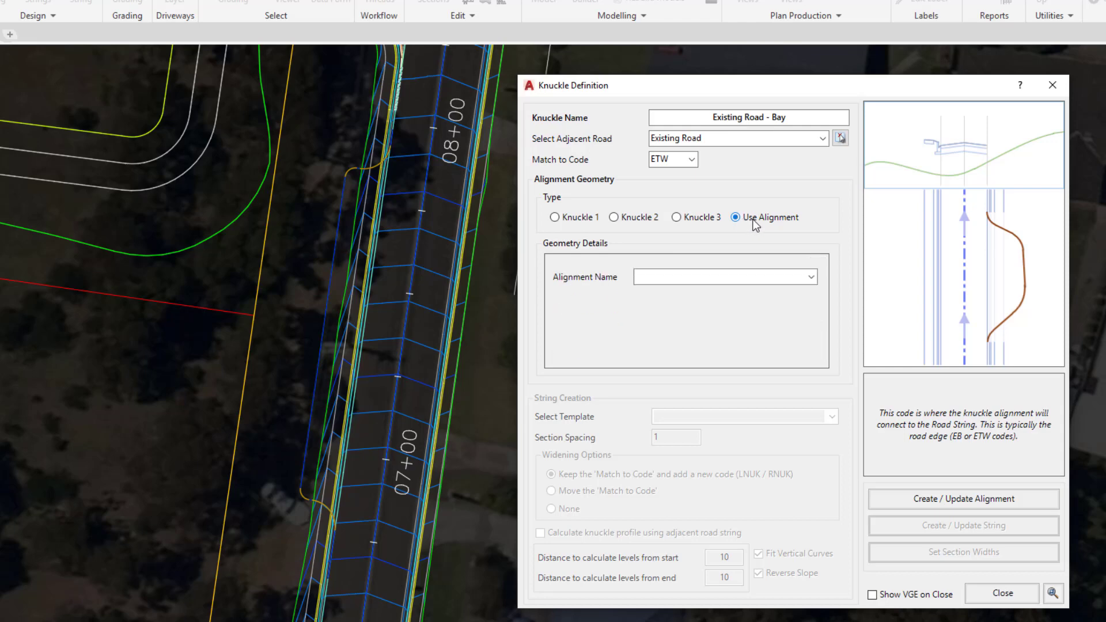
pyautogui.click(812, 278)
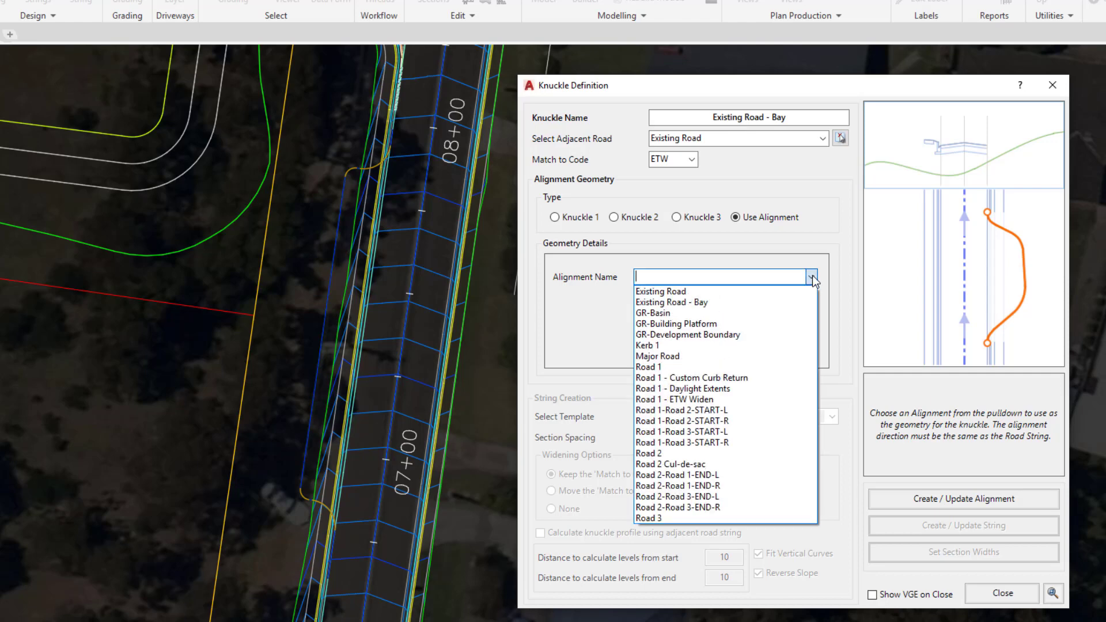
pyautogui.click(709, 302)
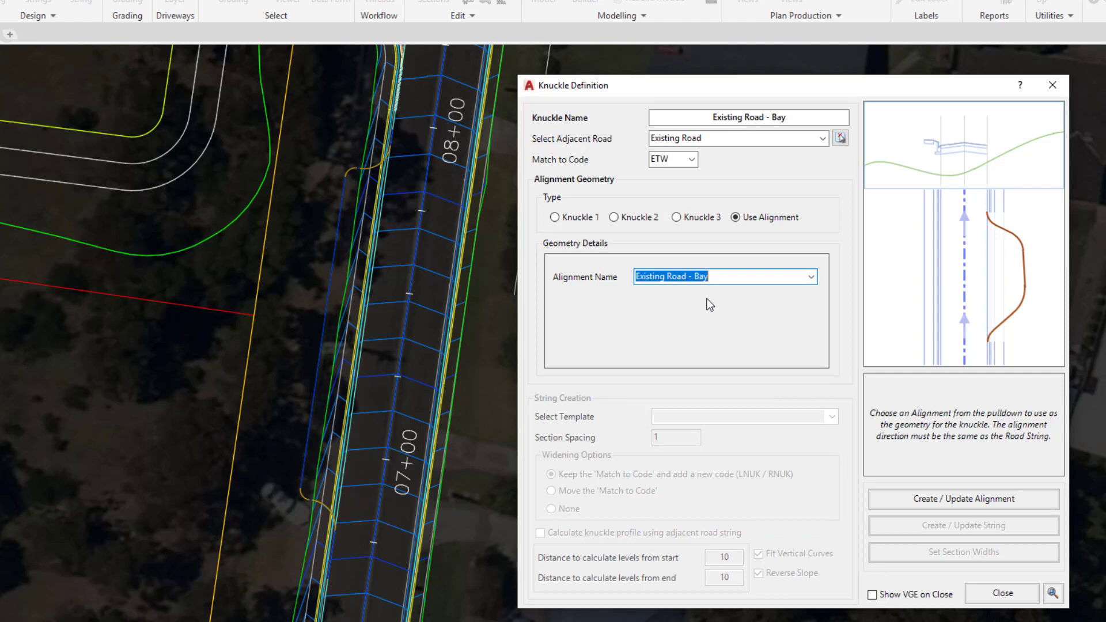
# Step: Create the knuckle alignment and assign the 'Existing Road - Bay' template at 2.500 section spacing
pyautogui.click(898, 502)
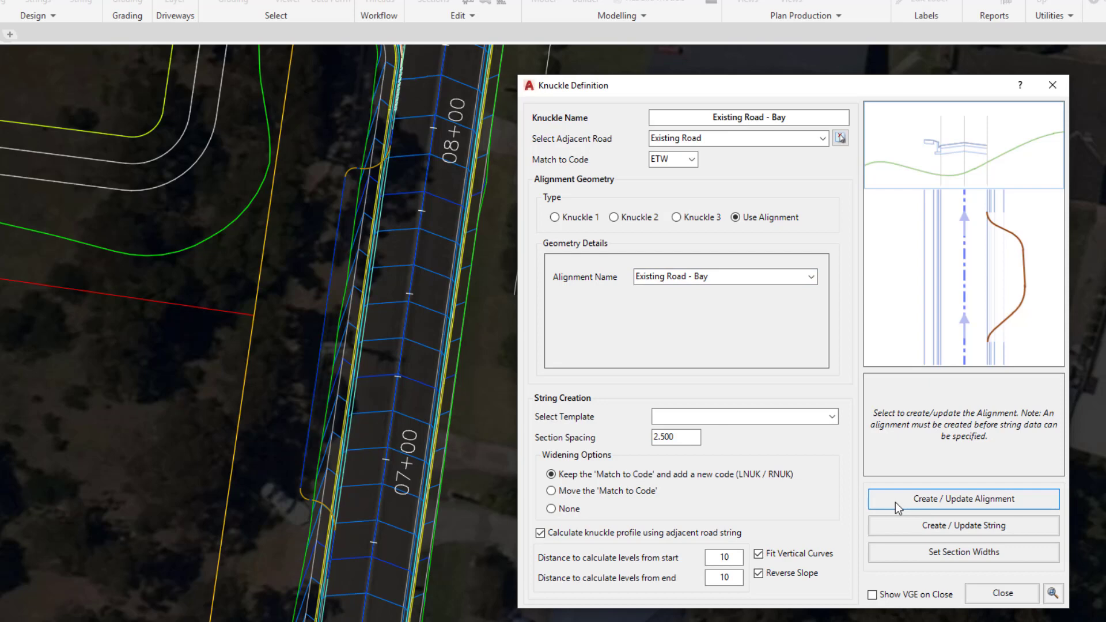
pyautogui.click(905, 509)
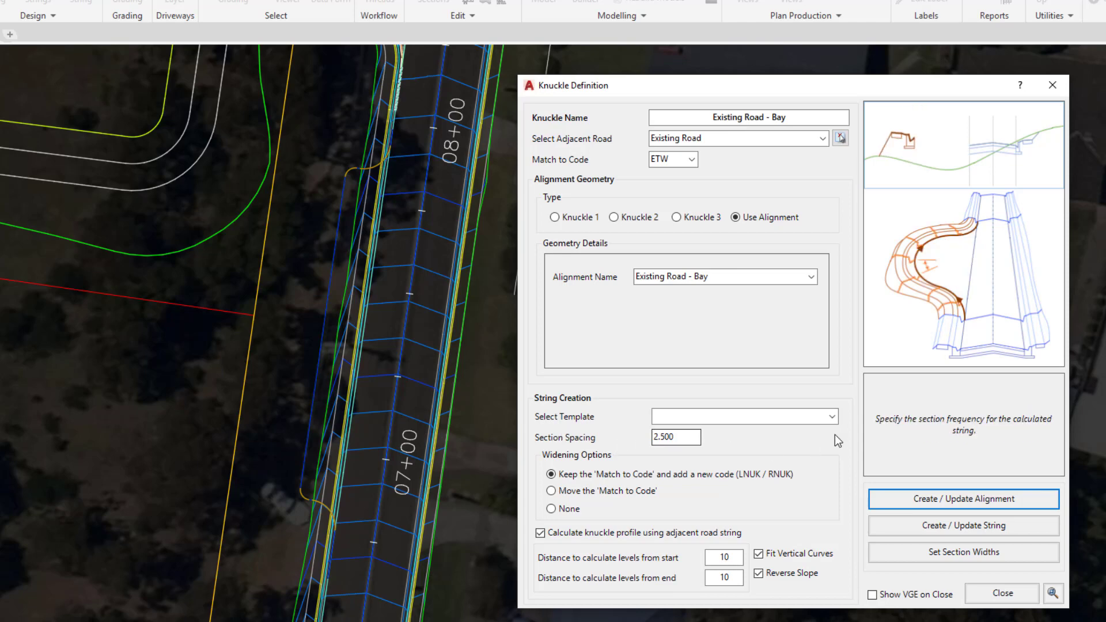
pyautogui.click(832, 417)
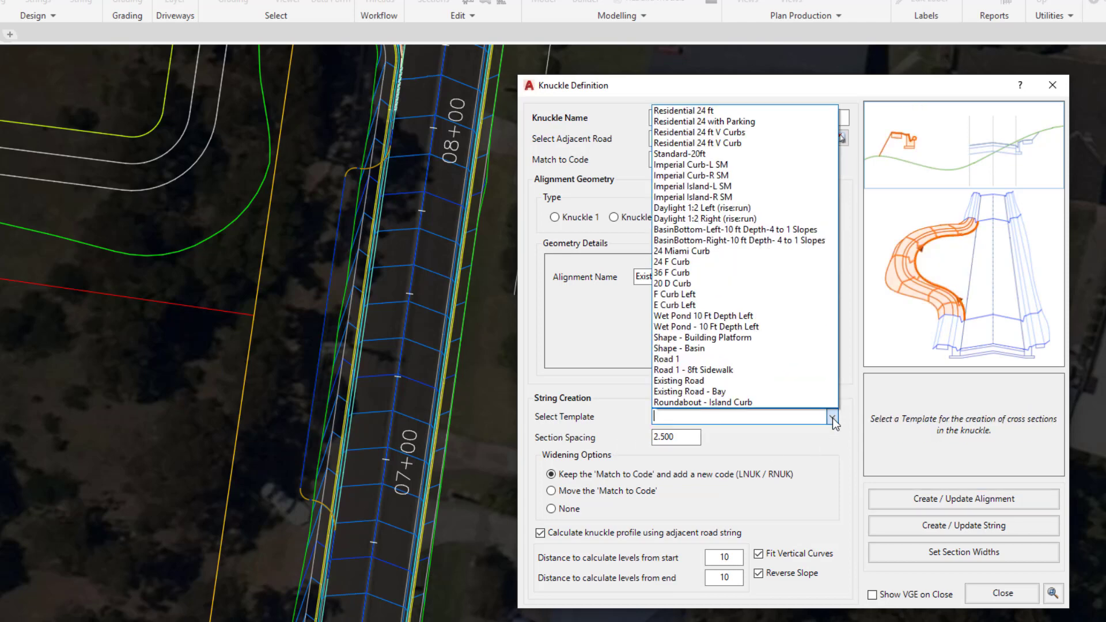
pyautogui.click(751, 392)
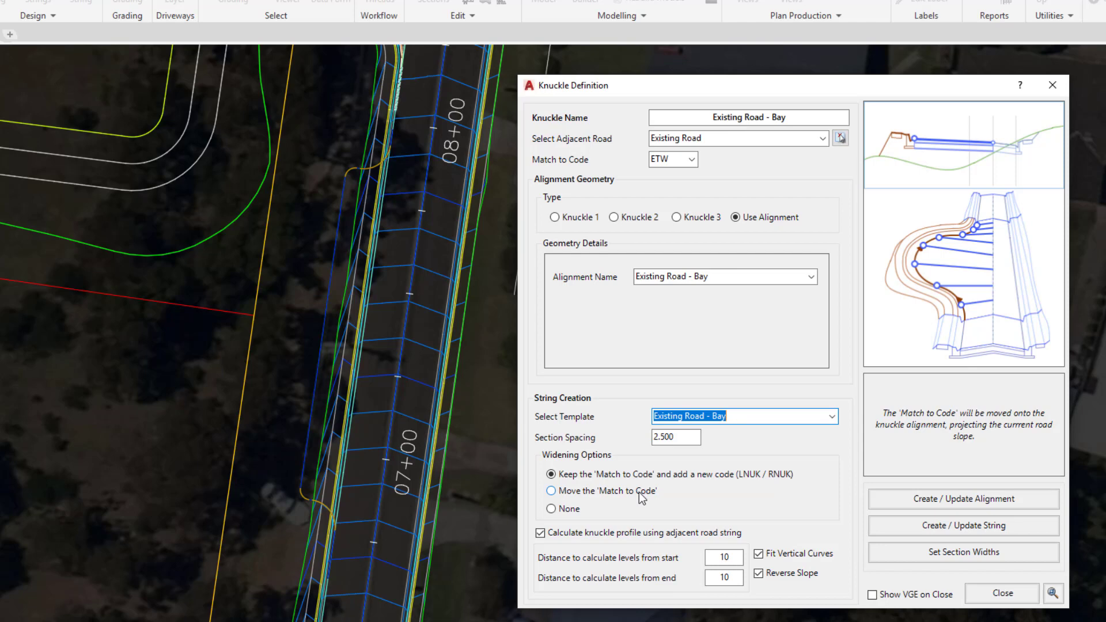
pyautogui.moveTo(565, 513)
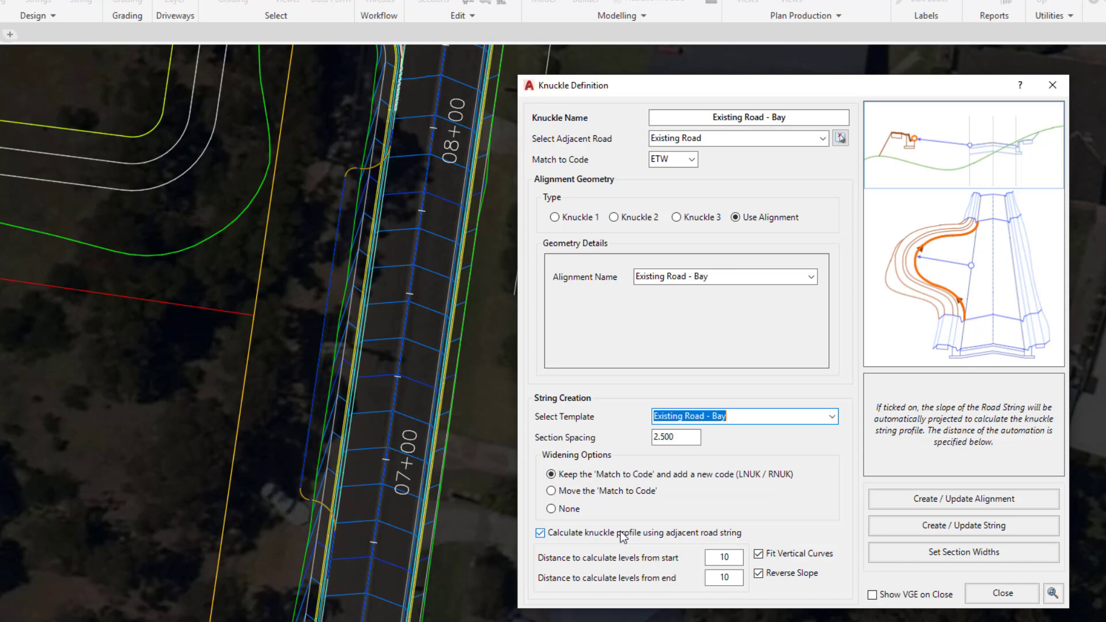
pyautogui.click(723, 557)
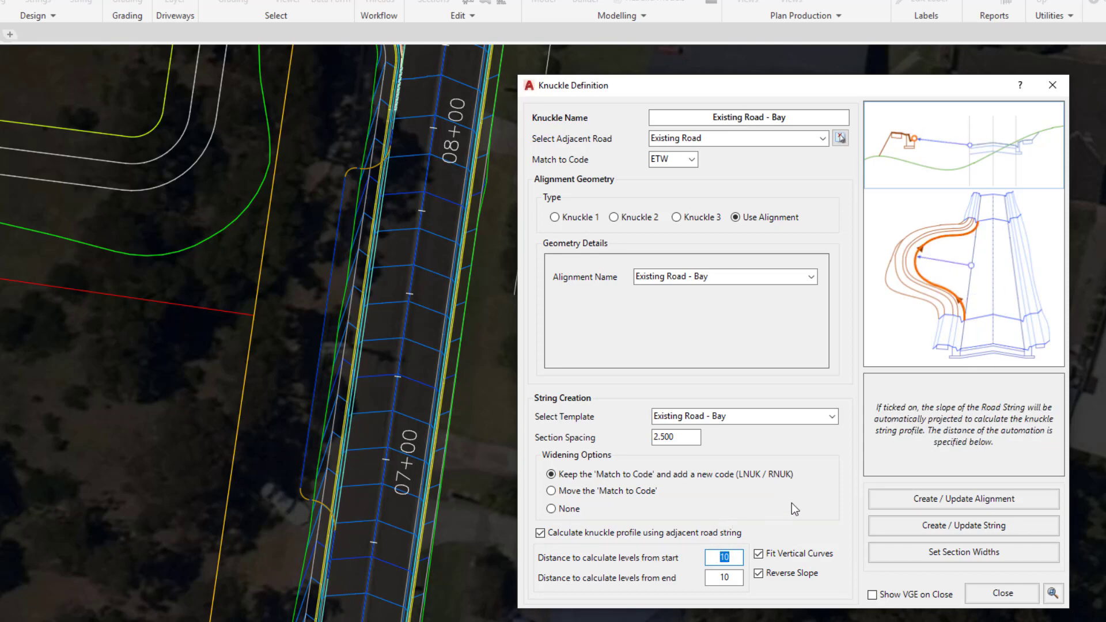
# Step: Enter 50 for both the start and end level-calculation distances
pyautogui.write('50')
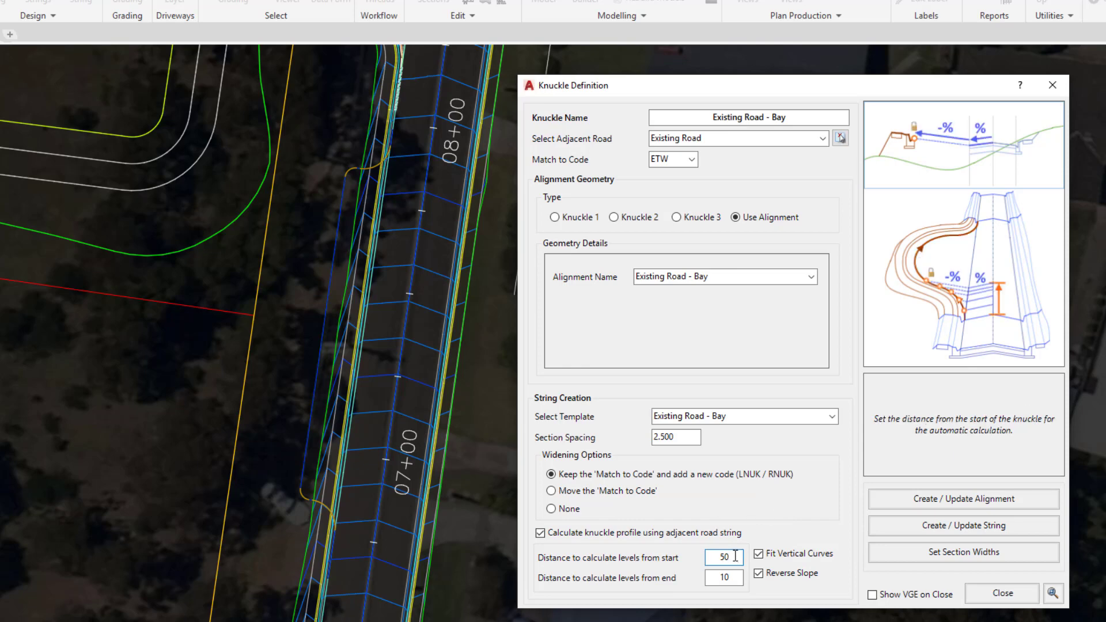
pyautogui.doubleClick(665, 437)
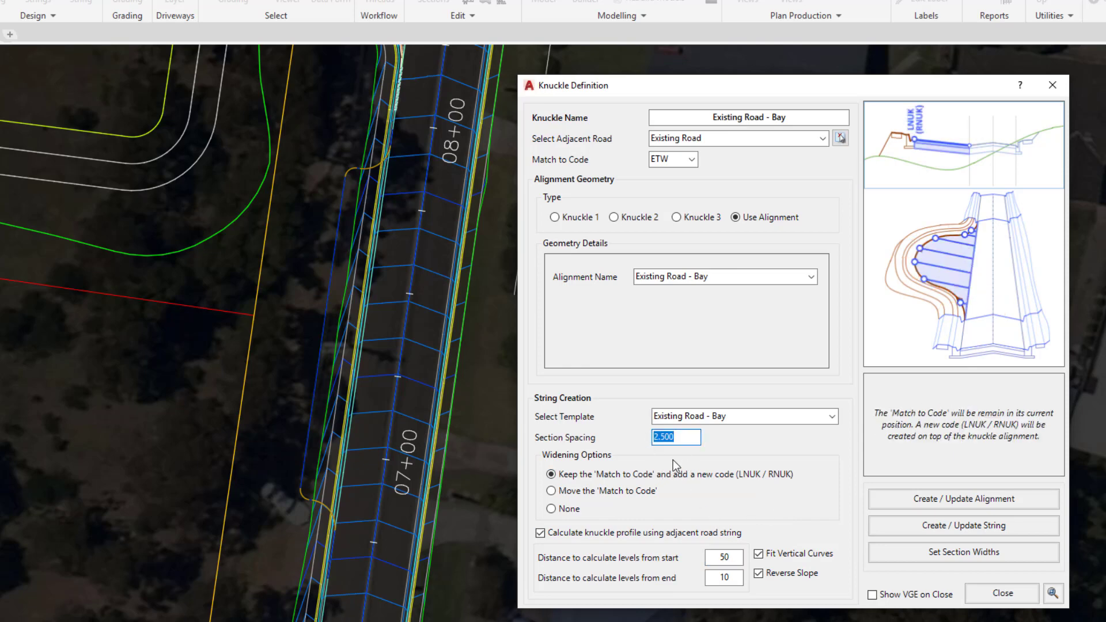
pyautogui.doubleClick(727, 578)
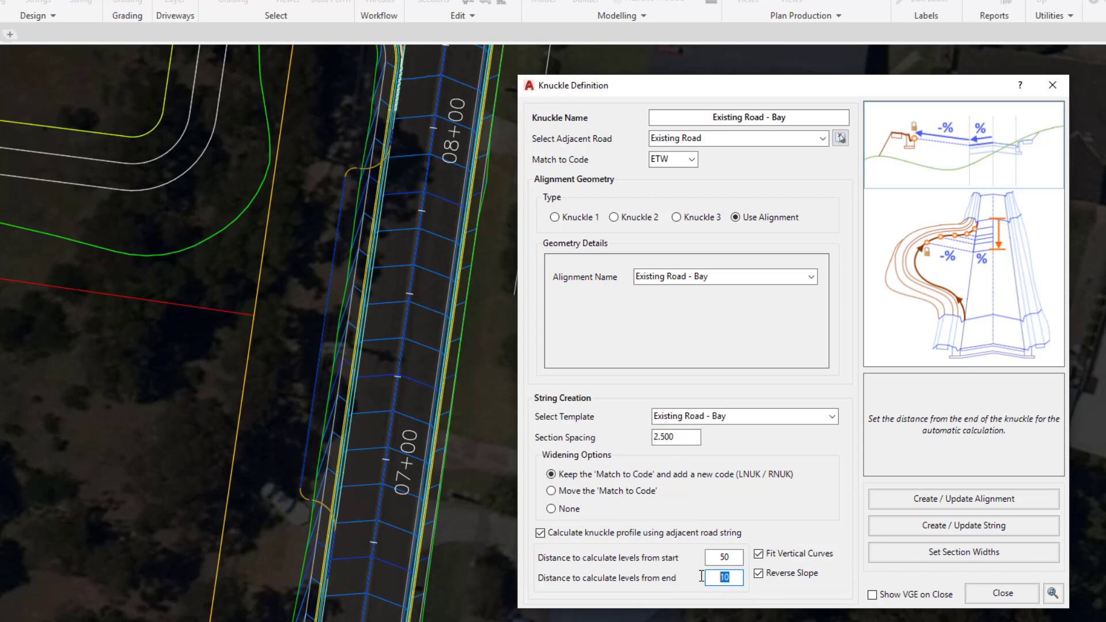
pyautogui.write('50')
pyautogui.moveTo(686, 492)
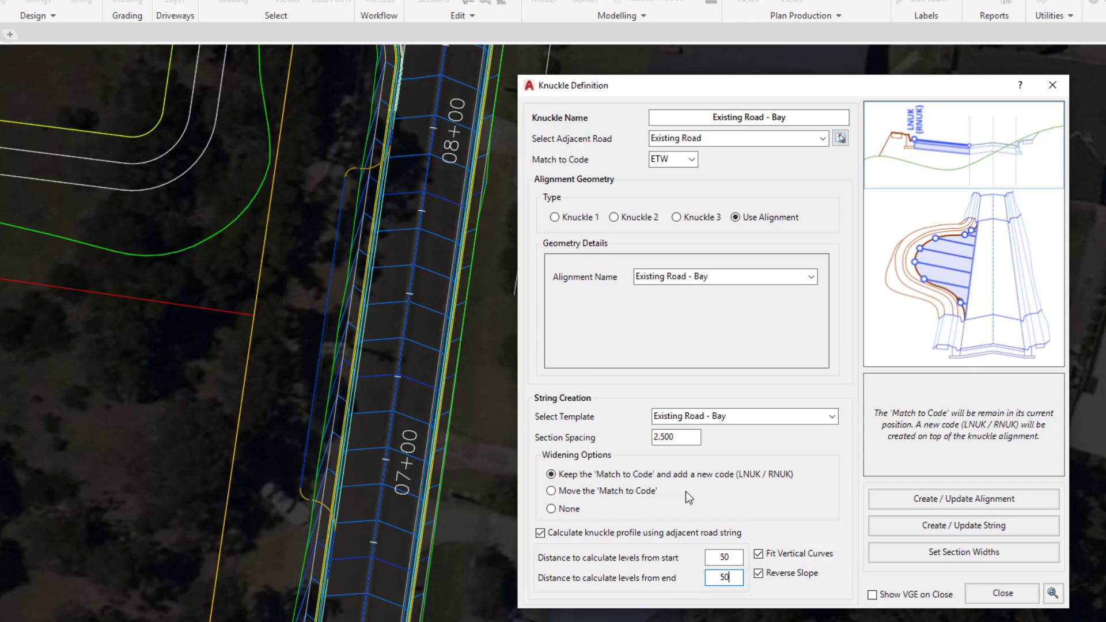
pyautogui.moveTo(761, 577)
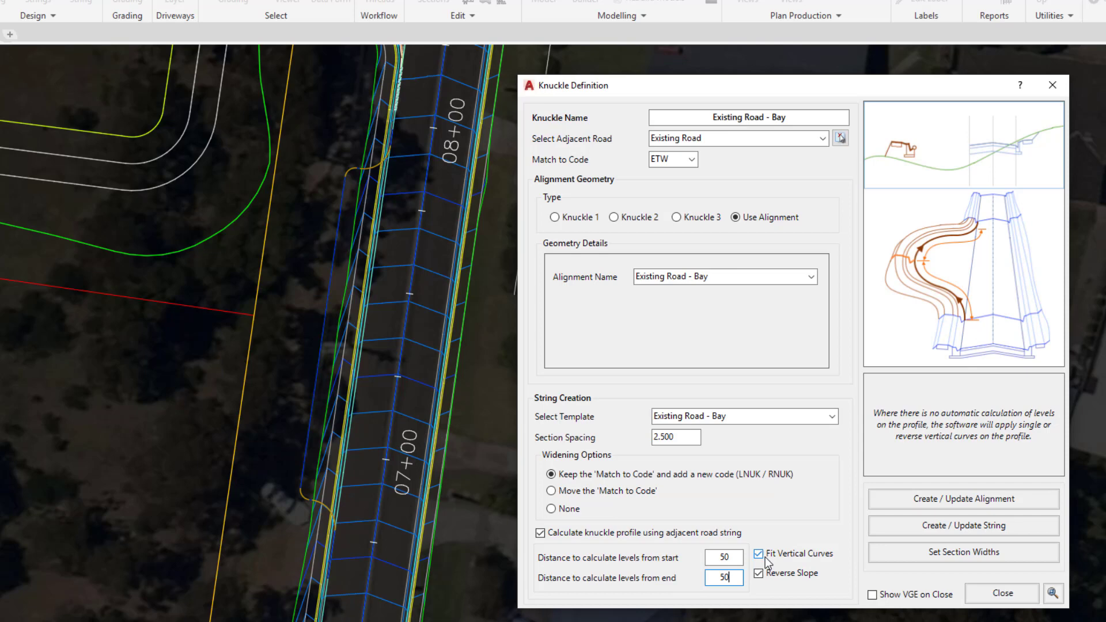
# Step: Compute the knuckle string, then recompute it with Reverse Slope turned off
pyautogui.click(917, 532)
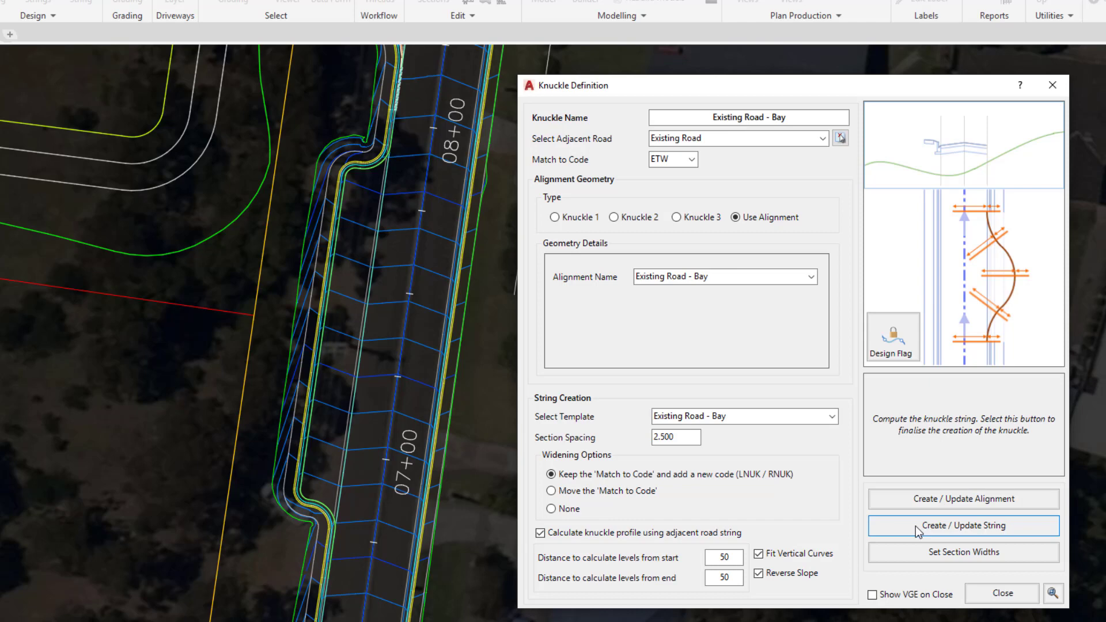
pyautogui.click(759, 574)
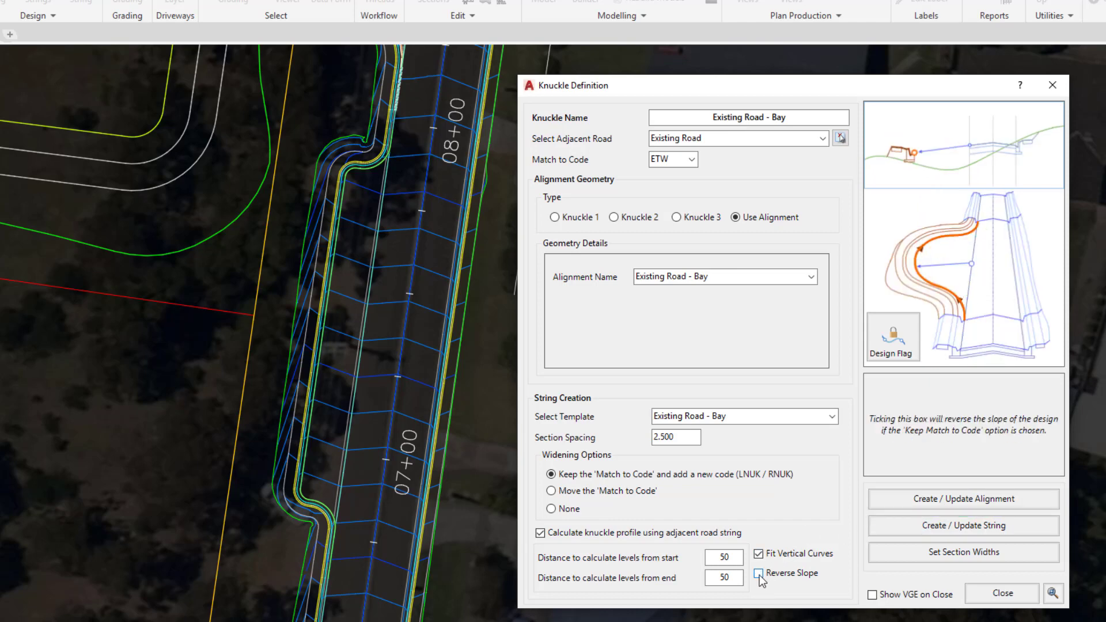
pyautogui.click(905, 527)
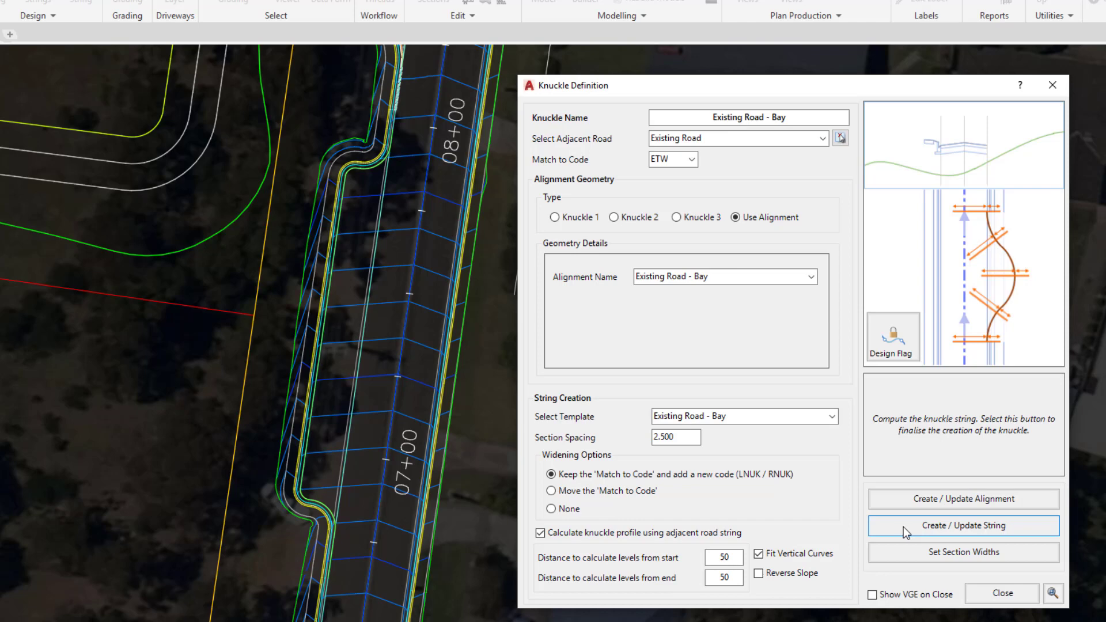
pyautogui.click(904, 527)
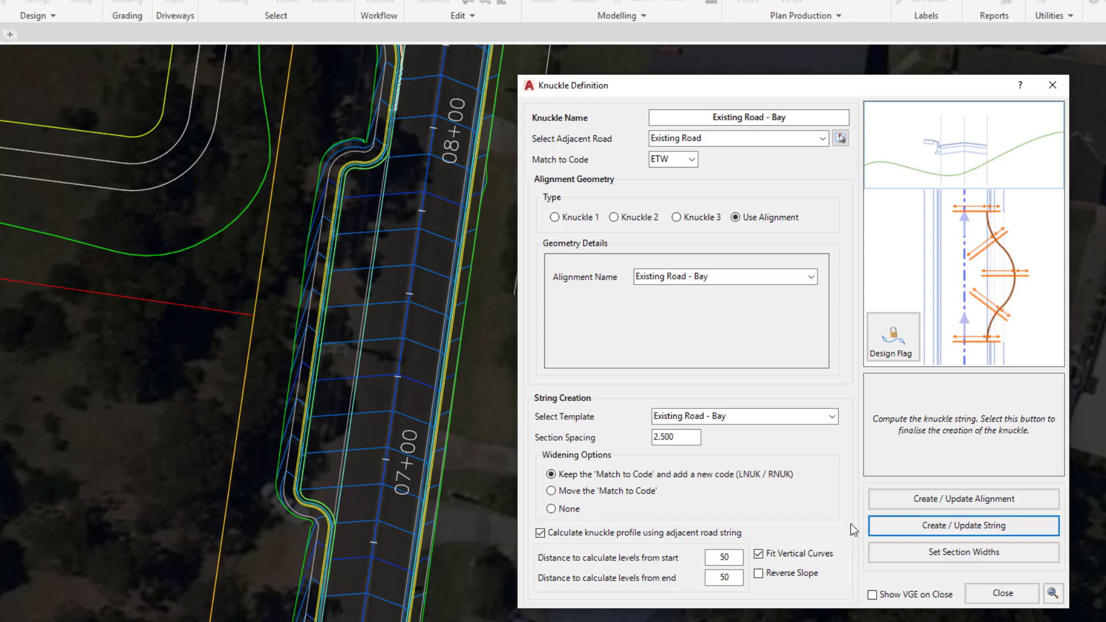
# Step: Re-enable Reverse Slope, recompute the string, and tick Show VGE on Close
pyautogui.click(780, 576)
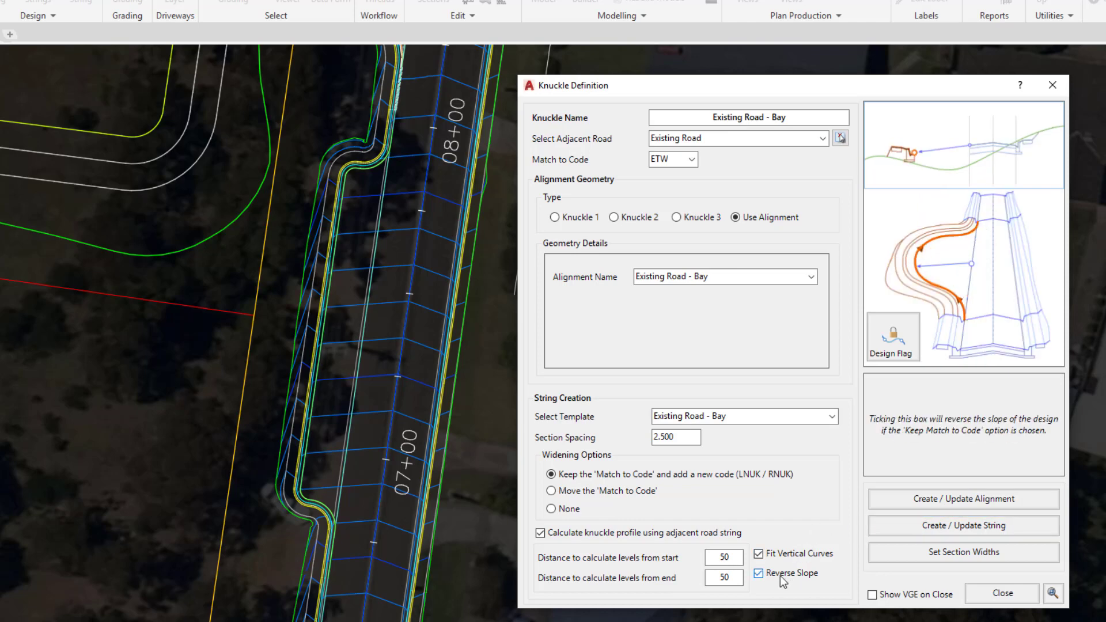
pyautogui.click(941, 529)
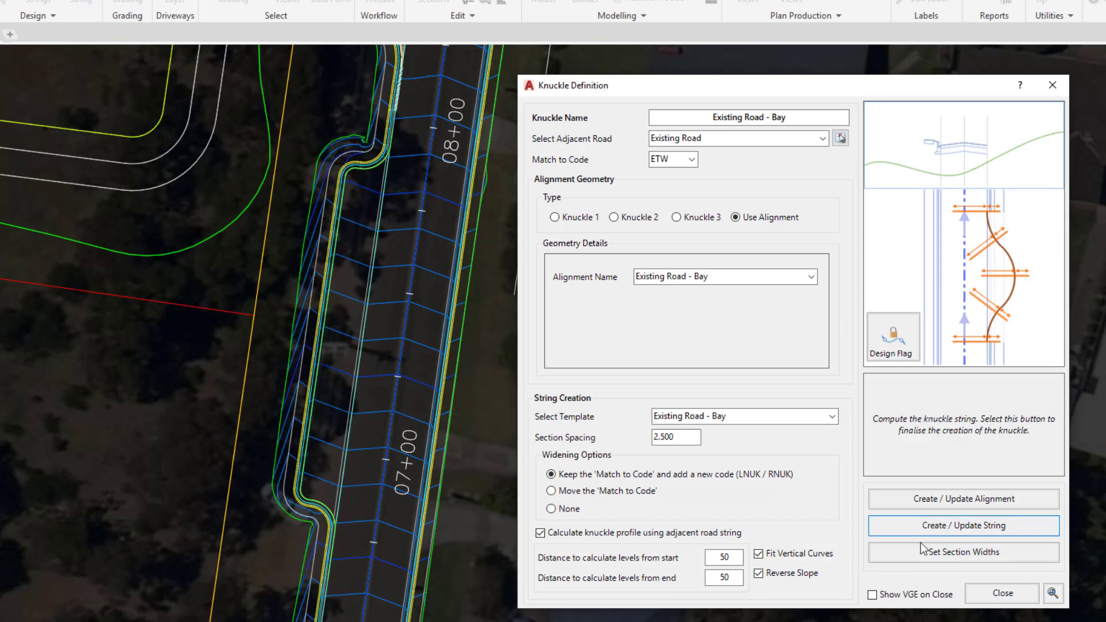
pyautogui.click(881, 599)
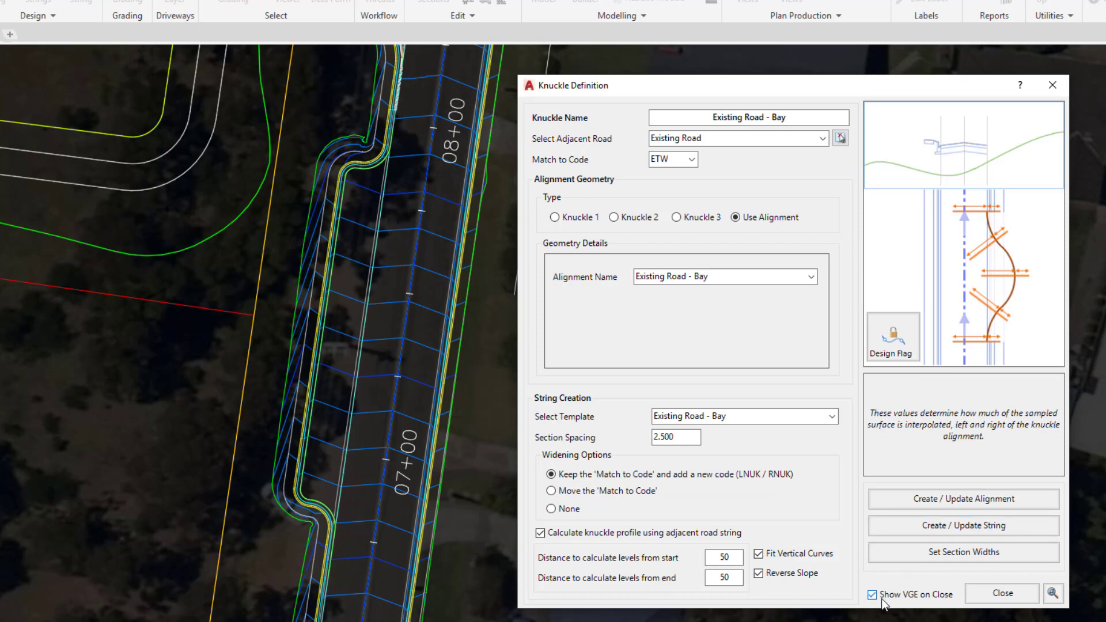